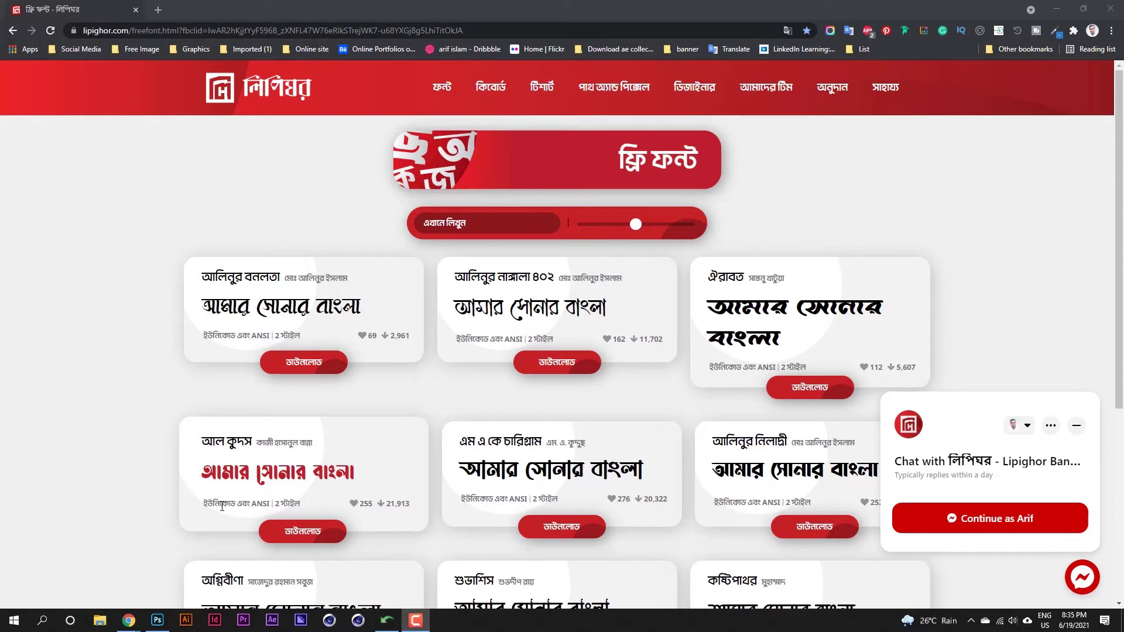
scroll(345, 504, "down", 5)
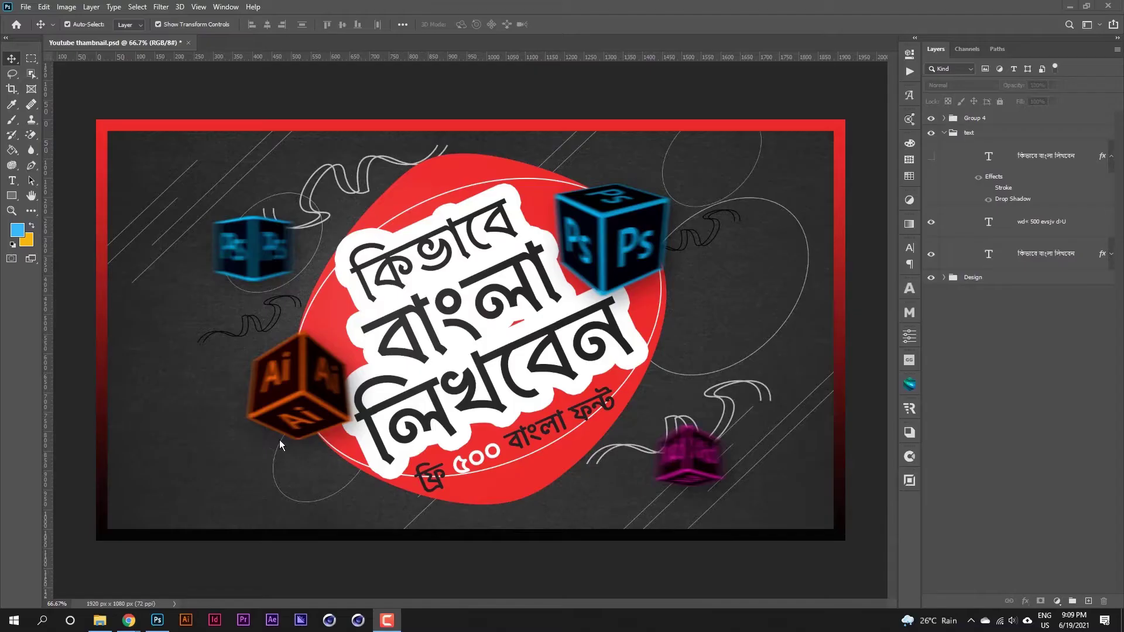
Start Avro Keyboard and open its Unicode to Bijoy text converter.
left_click(23, 618)
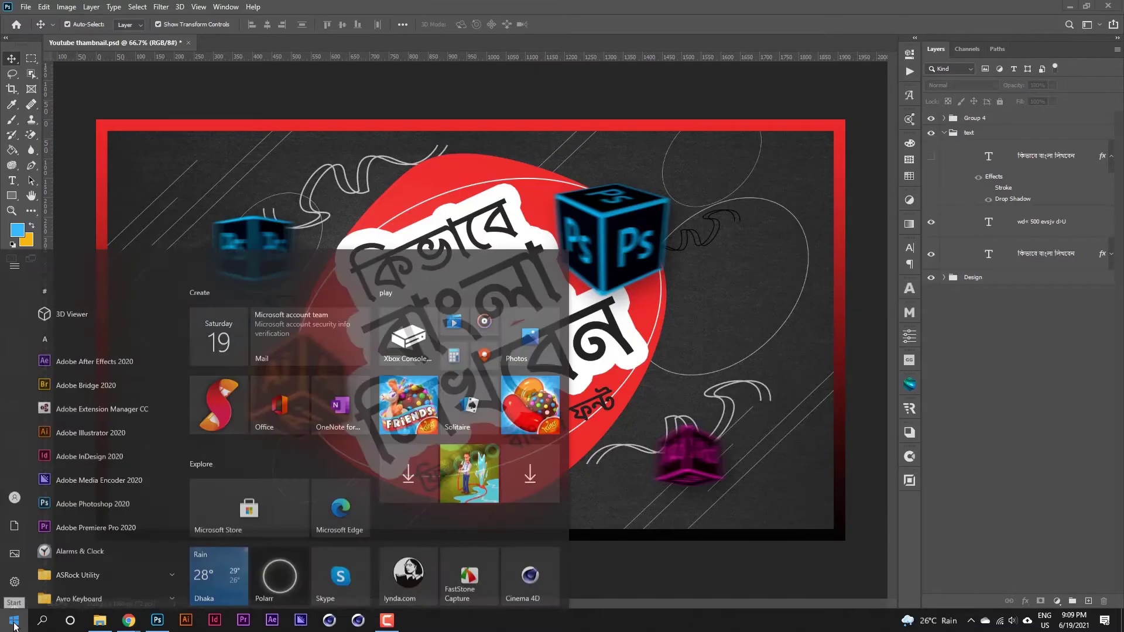
left_click(76, 555)
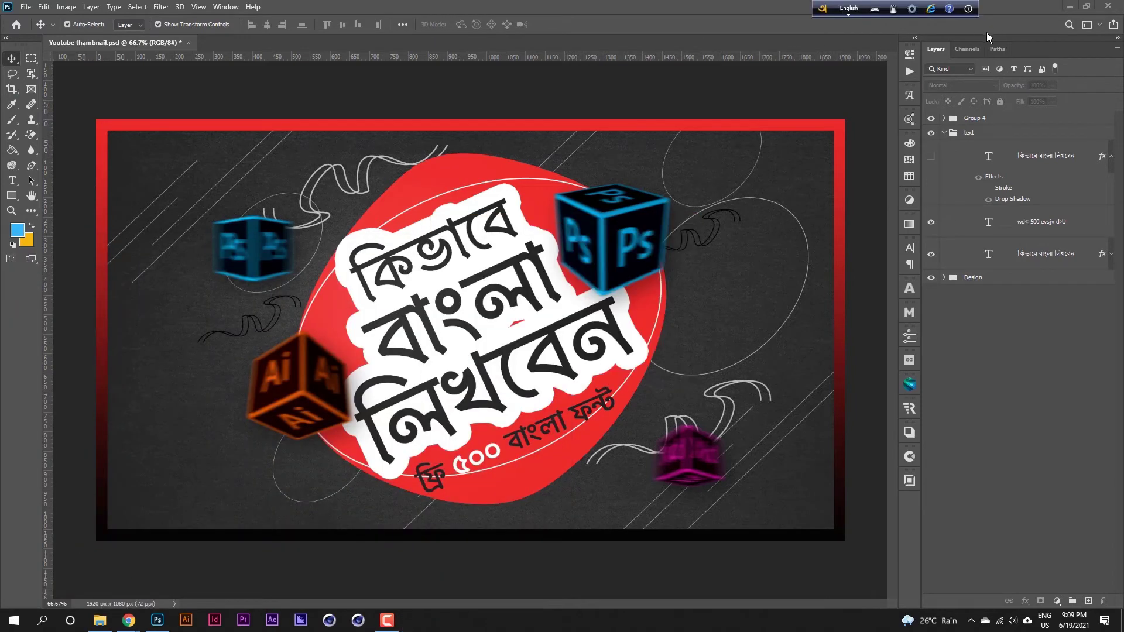
left_click(913, 10)
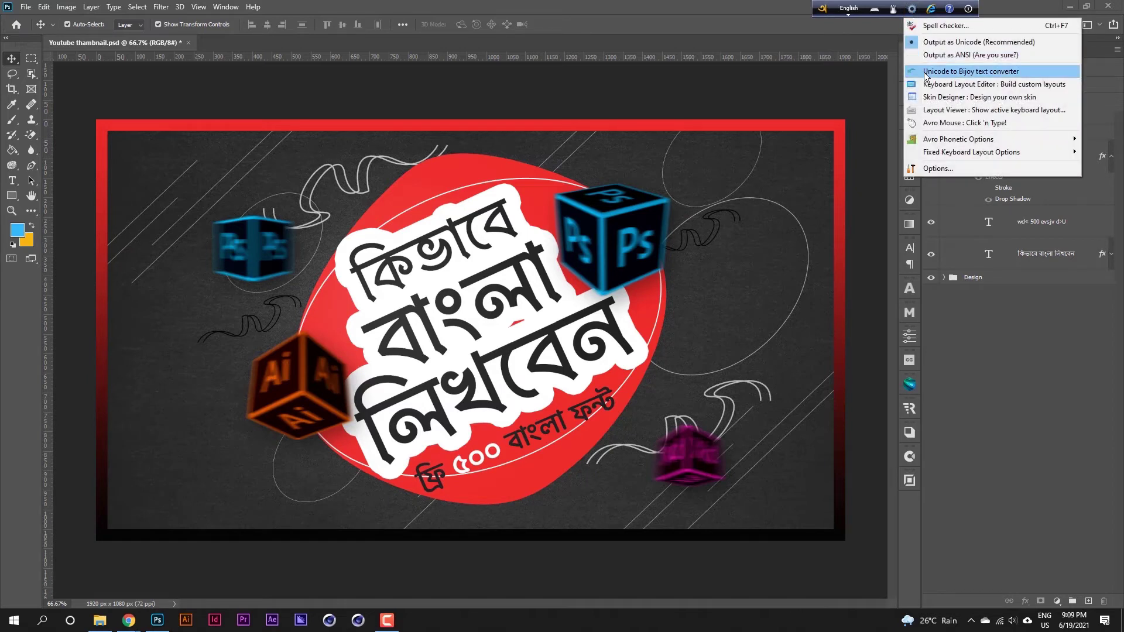
left_click(970, 72)
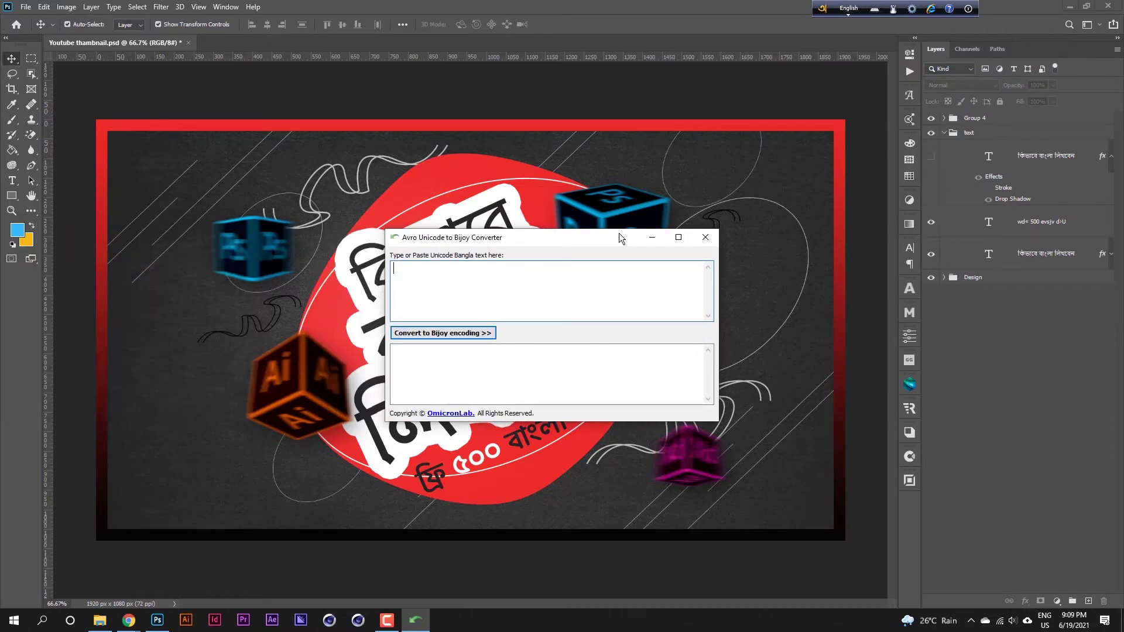
Bring up the Unicode to Bijoy converter again, then reposition and enlarge its window over the canvas.
left_click(14, 620)
left_click(62, 547)
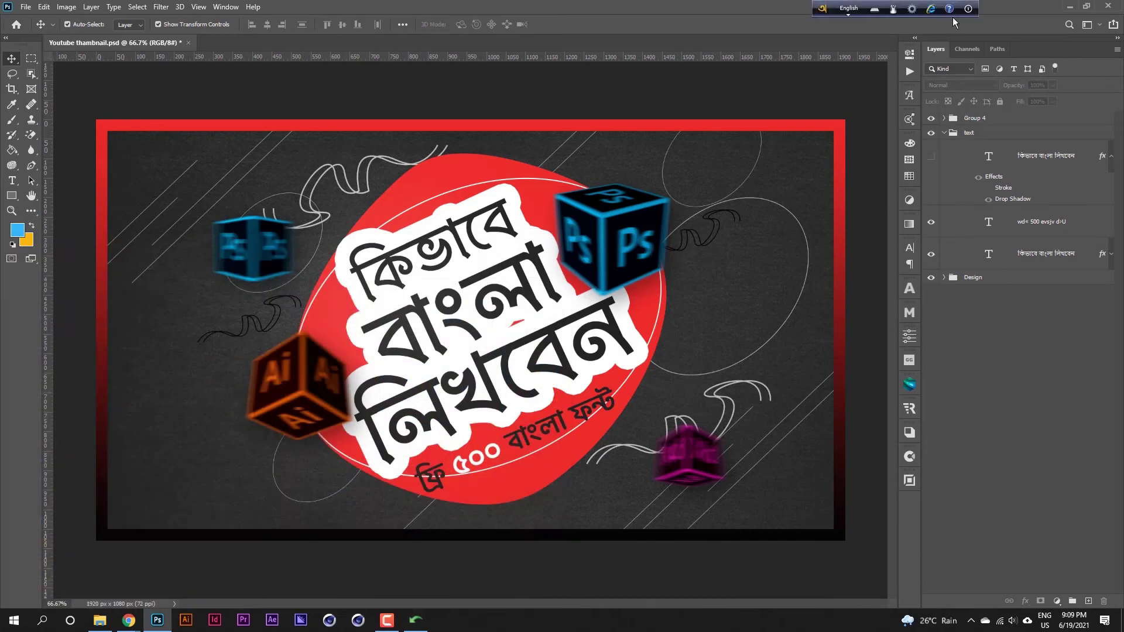
left_click(913, 10)
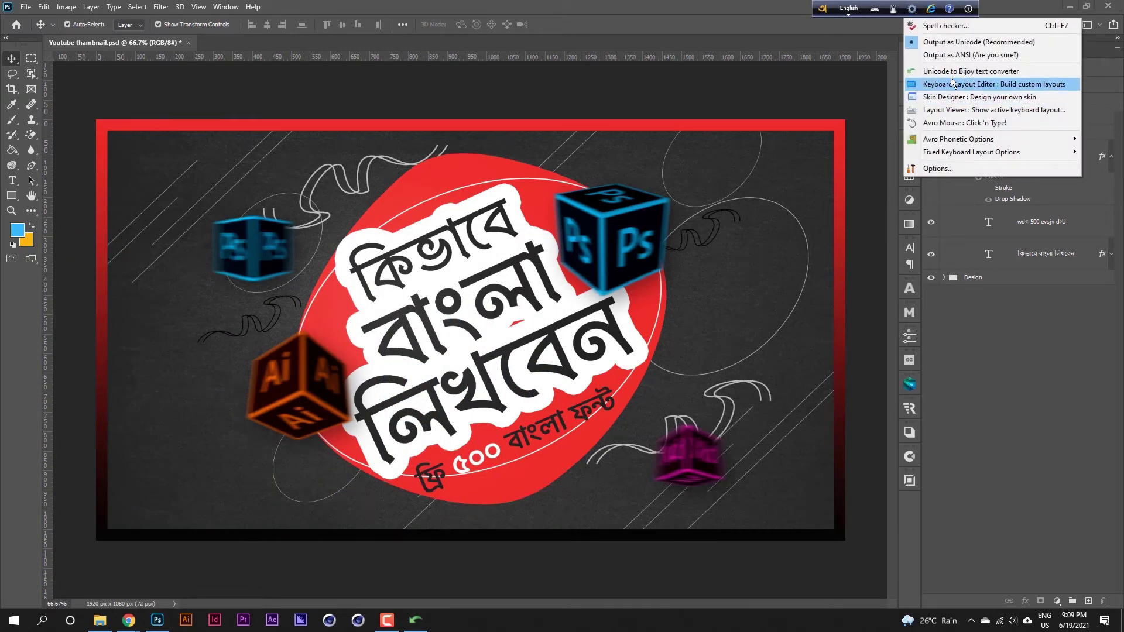
left_click(973, 75)
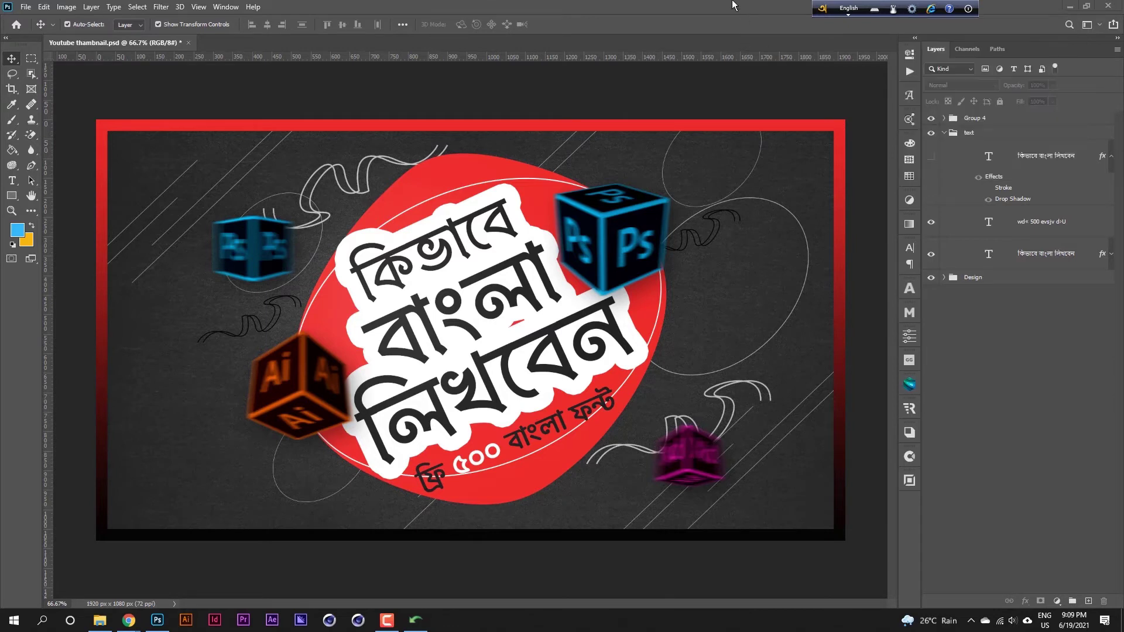
left_click_drag(577, 238, 505, 152)
left_click_drag(647, 335, 790, 470)
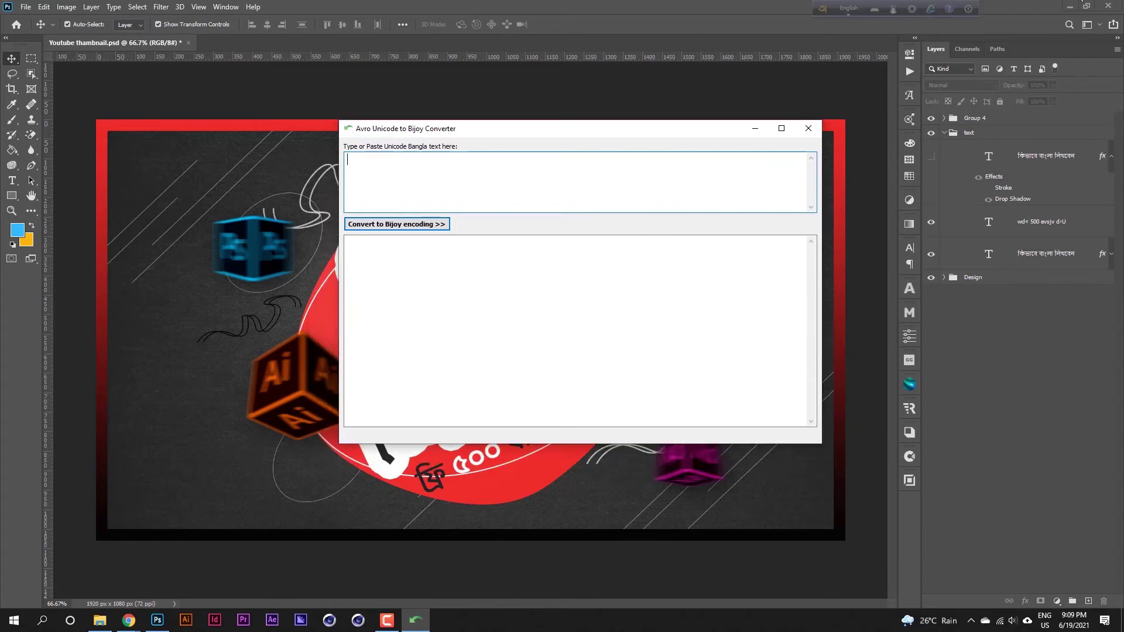
Switch Avro Keyboard to Bangla and enter "আমার সোনার বাংলা" as the Unicode text in the converter.
left_click(848, 9)
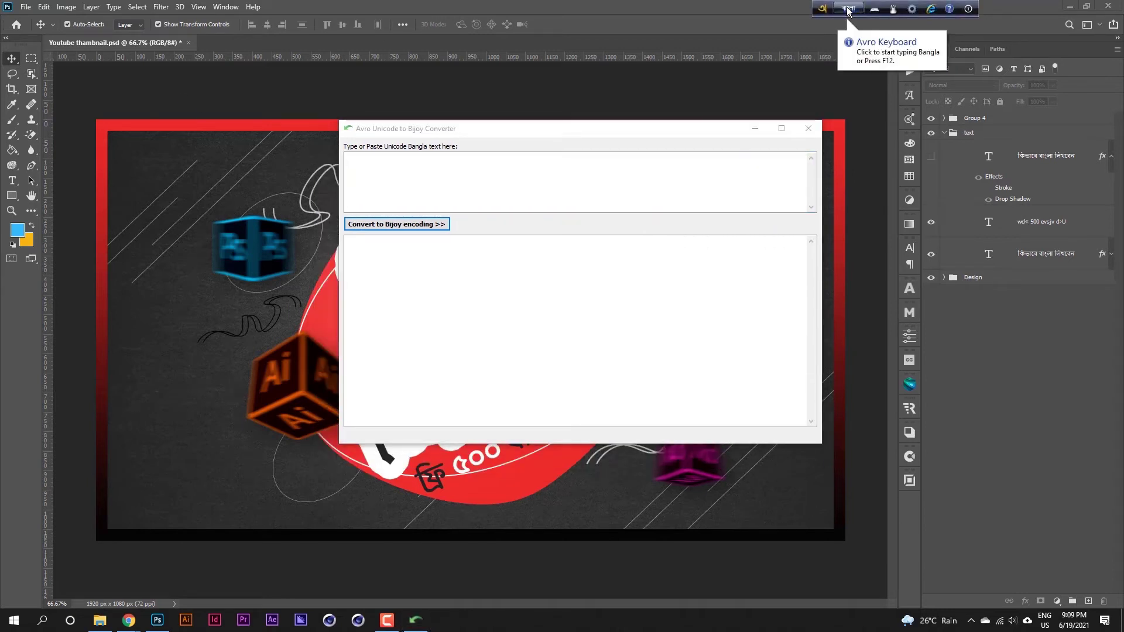
left_click(387, 183)
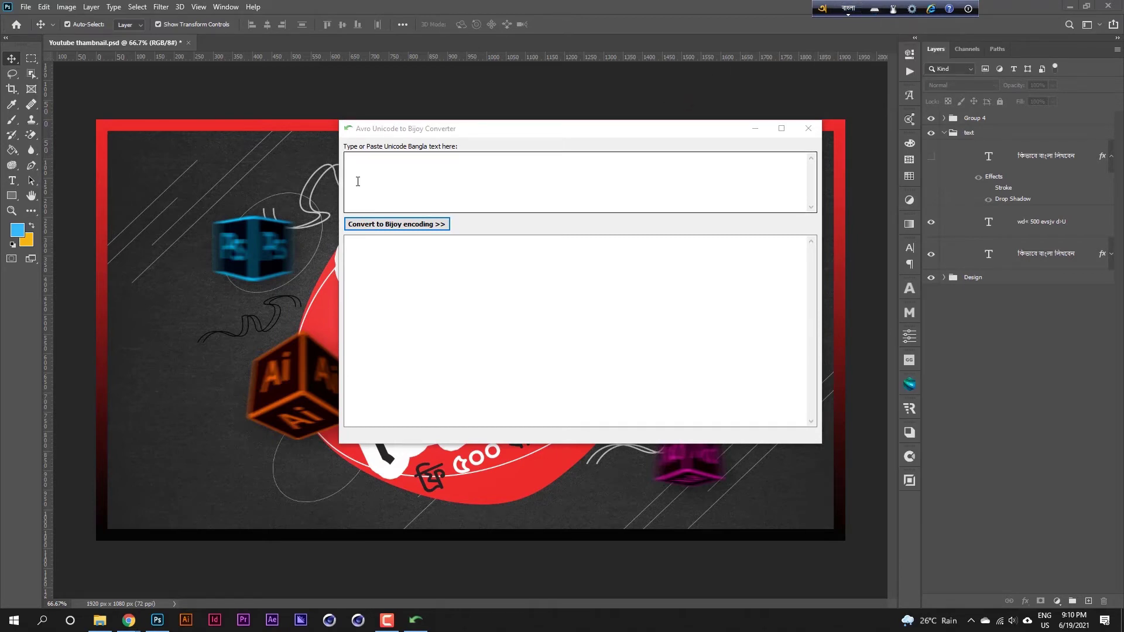
left_click(362, 182)
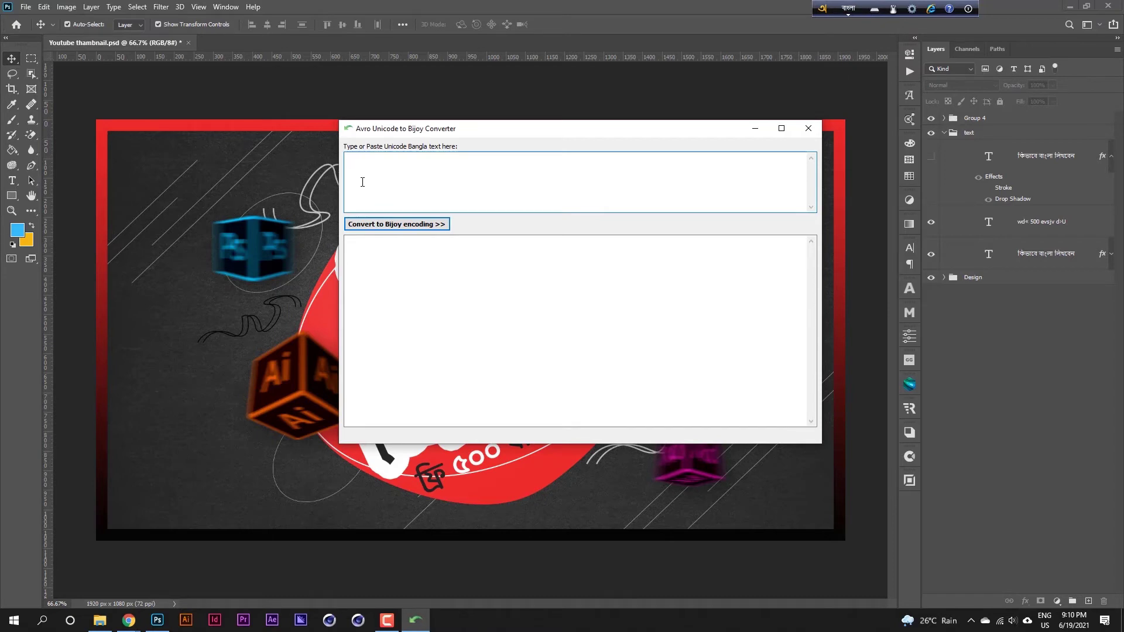
type("আমার ")
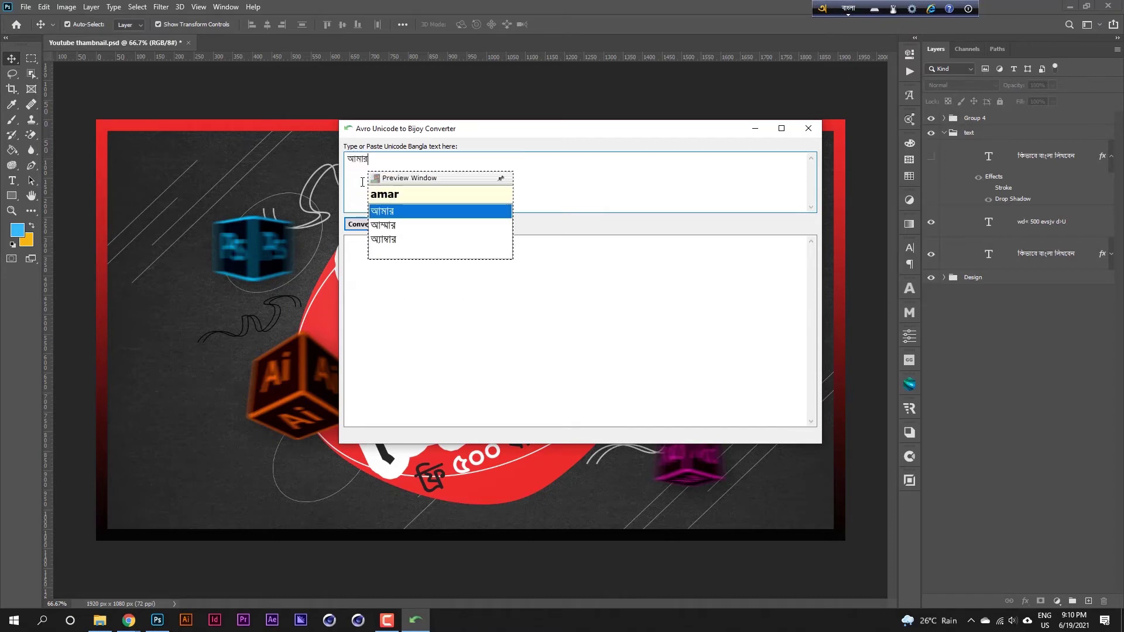
type("সো")
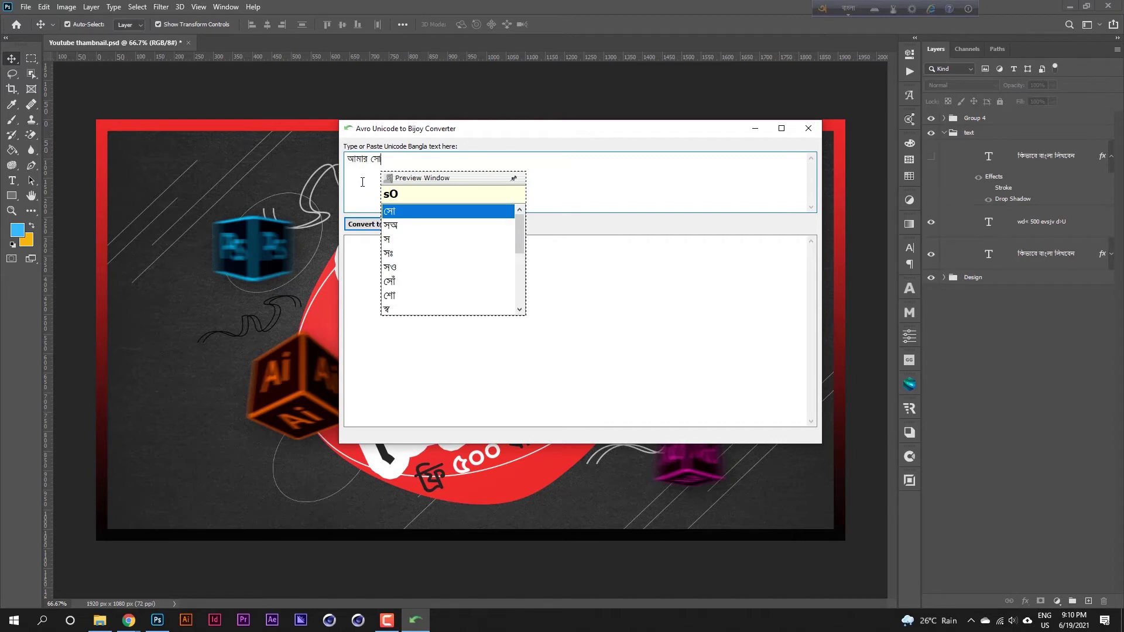
type("নার বাংলা")
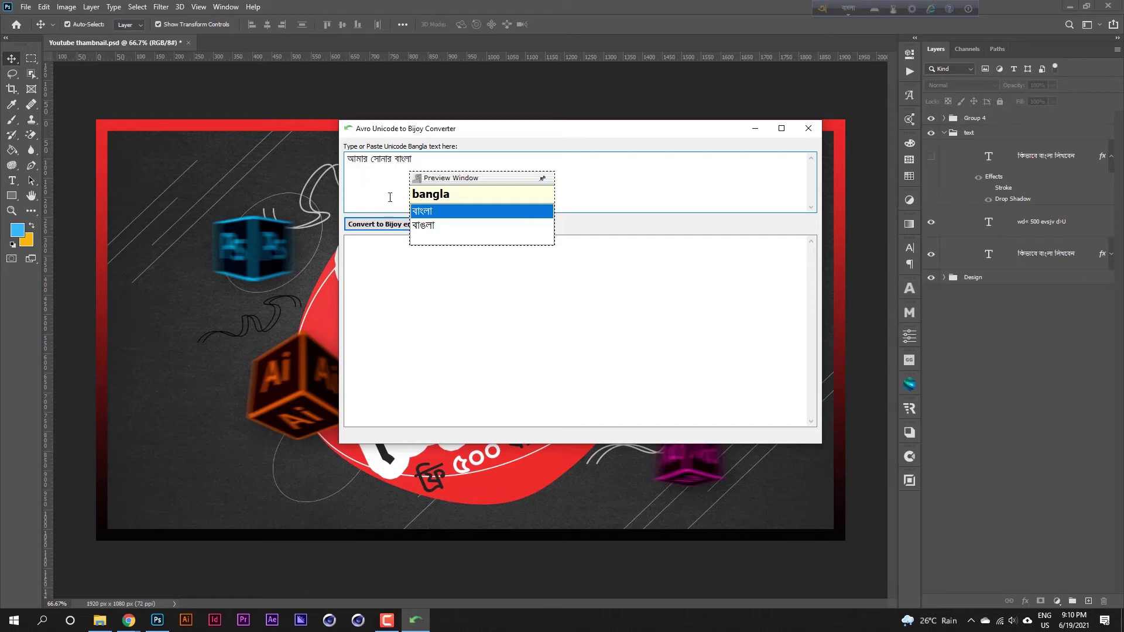
Convert the Bangla text to Bijoy encoding and toggle Avro Keyboard back to English.
left_click(367, 226)
left_click(824, 10)
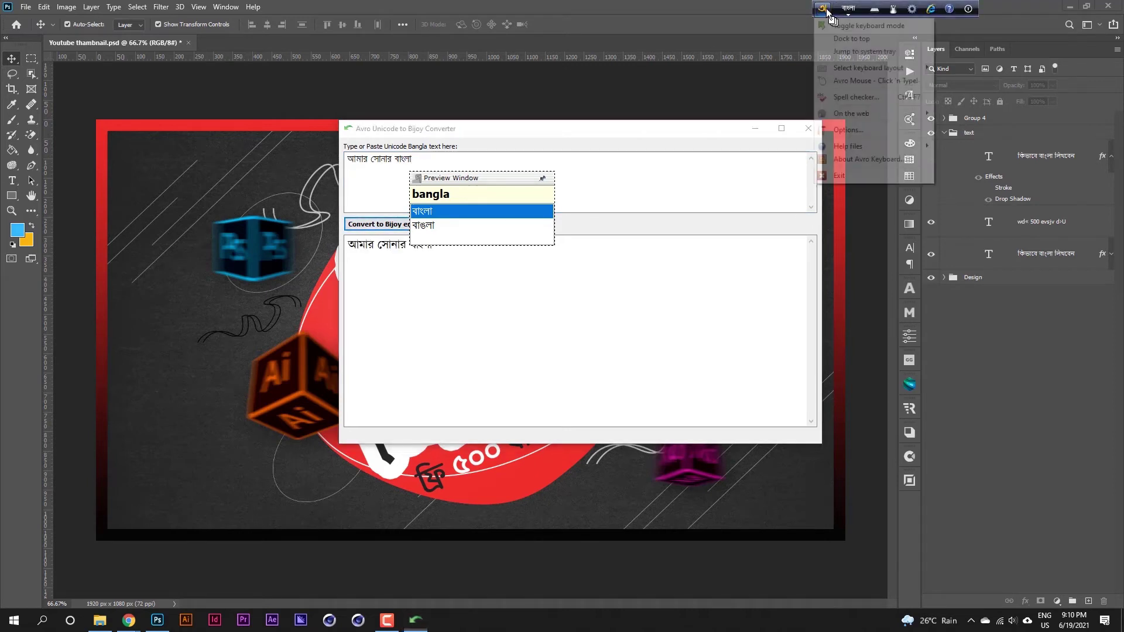
left_click(869, 25)
Compare the Unicode source text with the converted Bijoy text in the converter, and minimize its window.
left_click_drag(413, 160, 345, 164)
left_click_drag(432, 250, 347, 246)
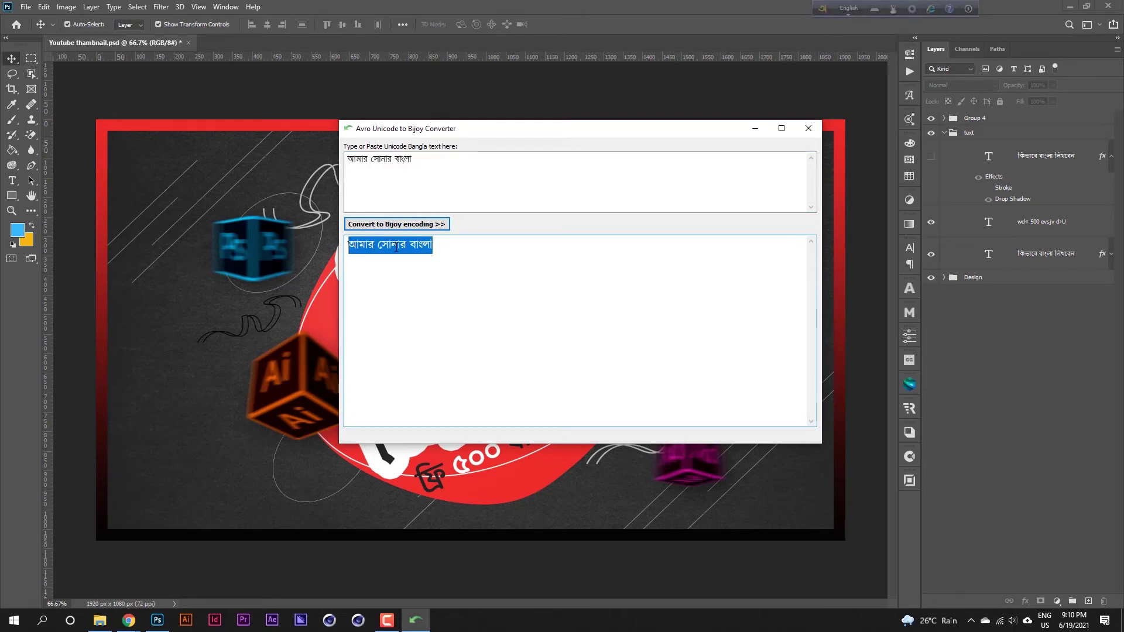
left_click(447, 251)
left_click_drag(447, 250, 331, 243)
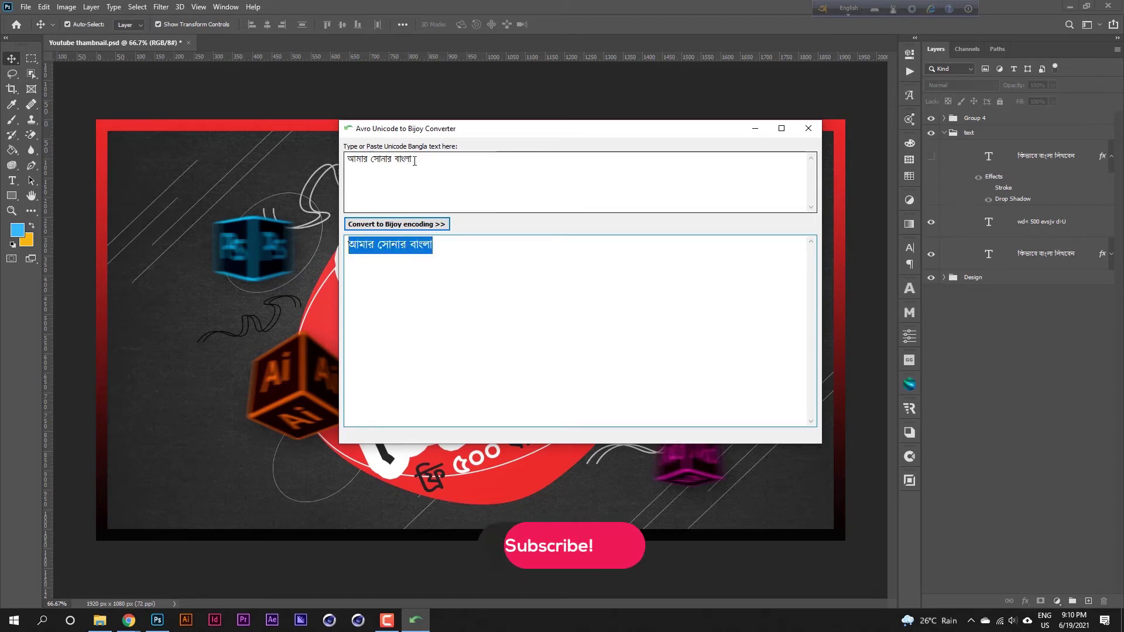
left_click_drag(412, 160, 331, 164)
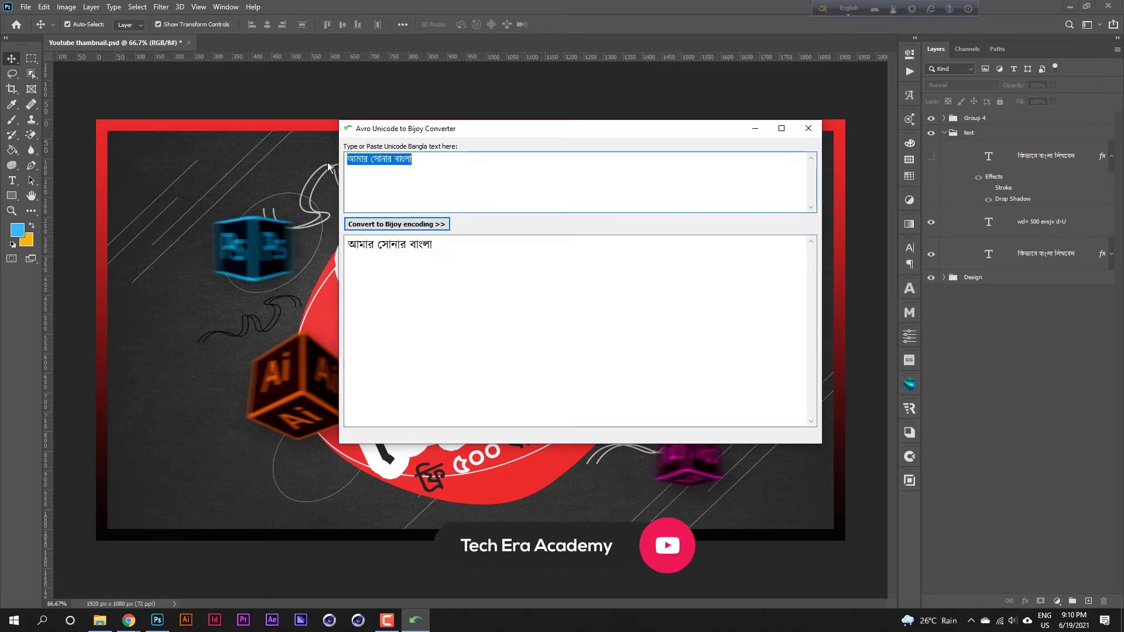
left_click(755, 128)
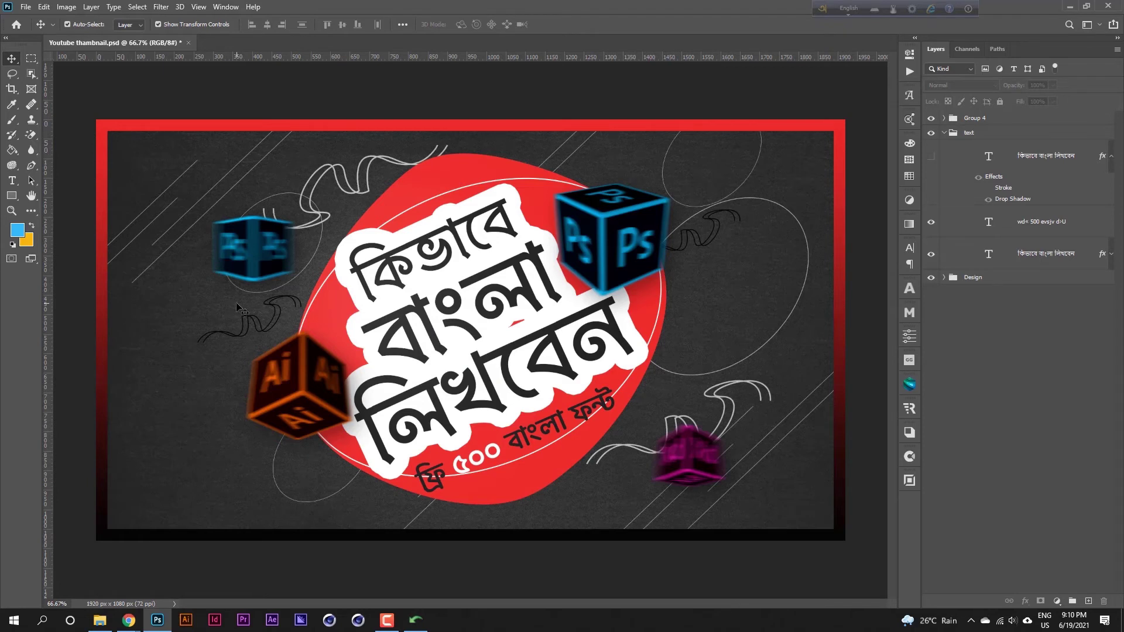
Replace the large headline layer's text with the Unicode "আমার সোনার বাংলা" copied from the converter, keeping the Li Shobuj Borno Unicode font.
left_click(977, 265)
double_click(979, 262)
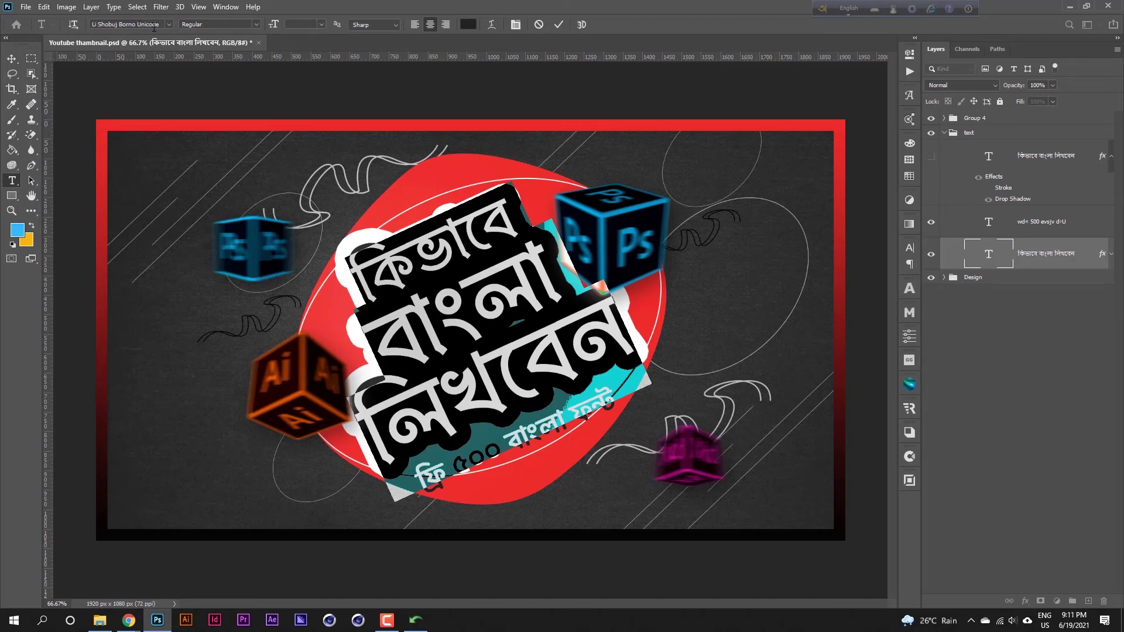
left_click(415, 621)
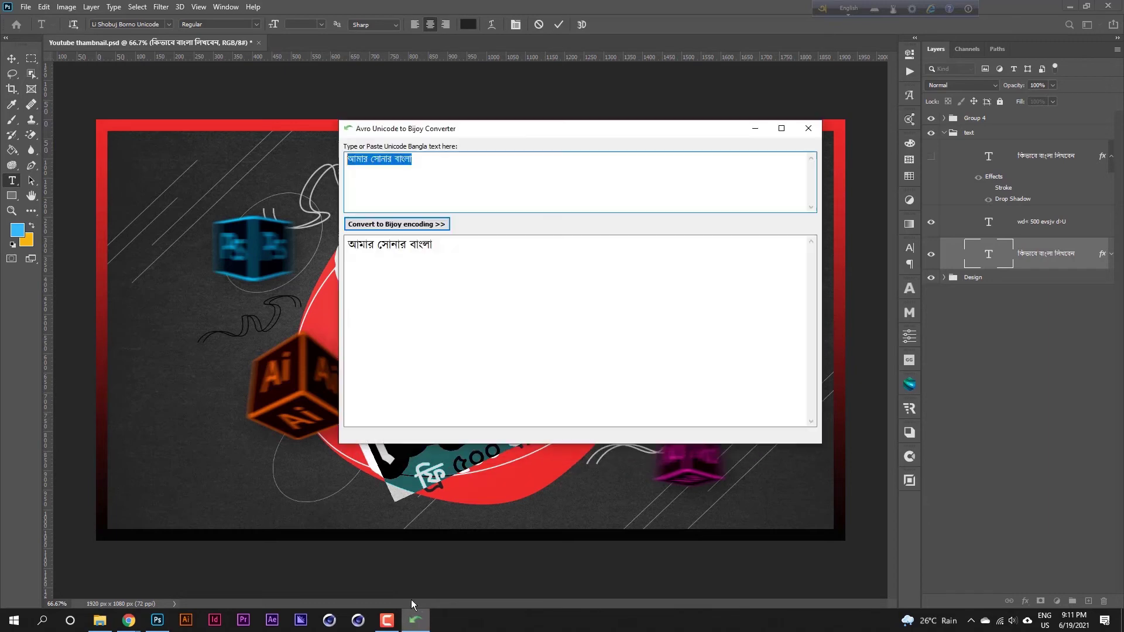
left_click_drag(441, 167, 341, 163)
key("ctrl+c")
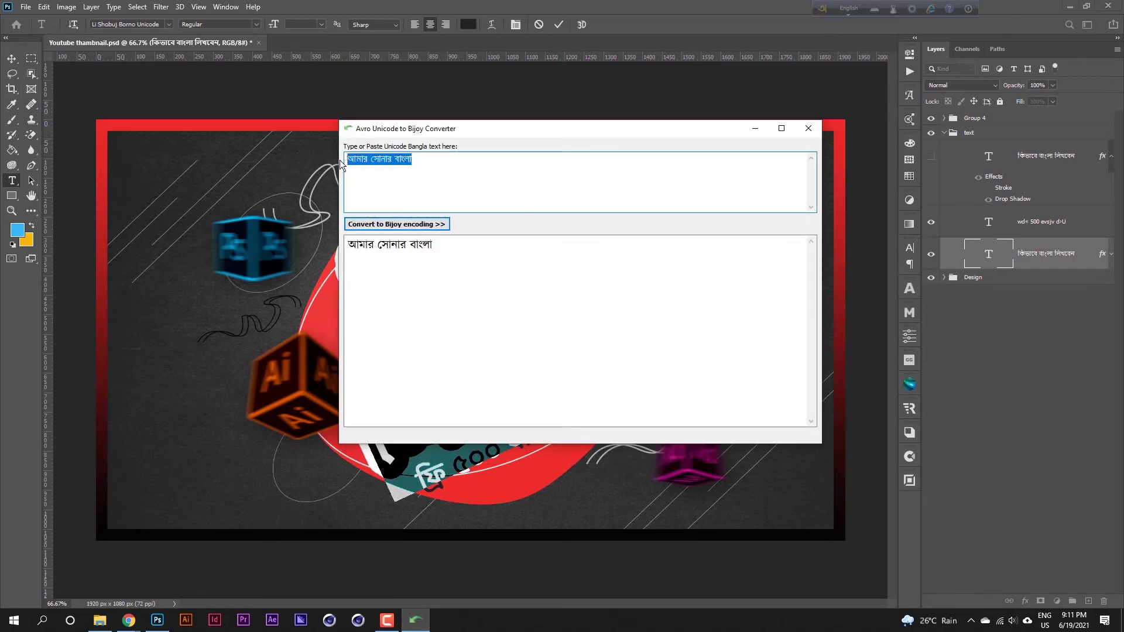
left_click(755, 128)
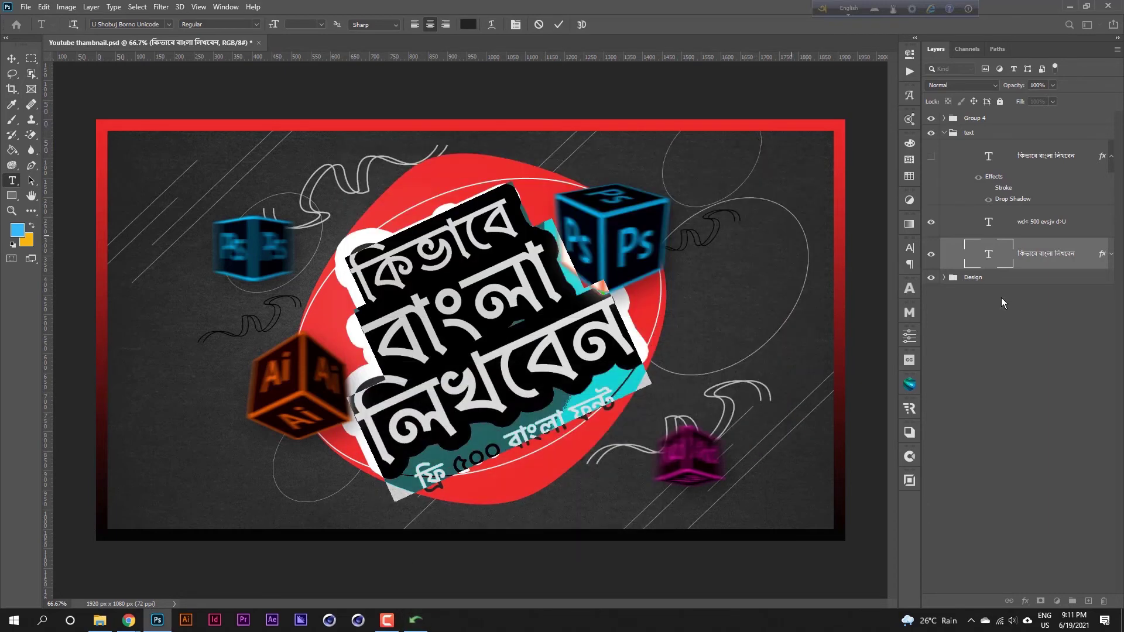
double_click(988, 257)
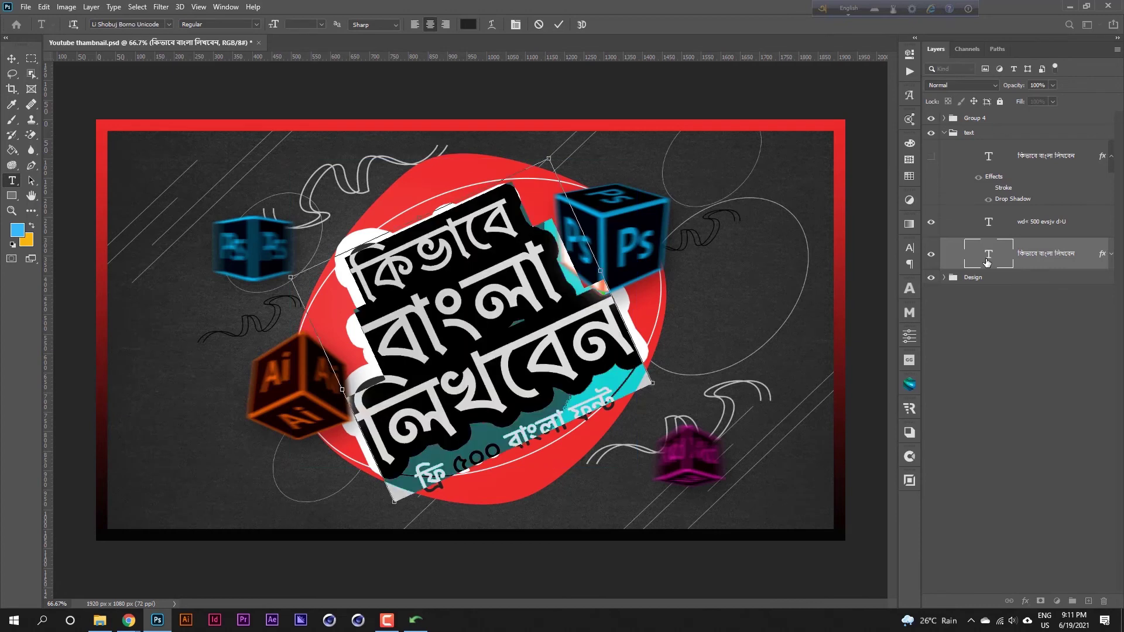
key("ctrl+v")
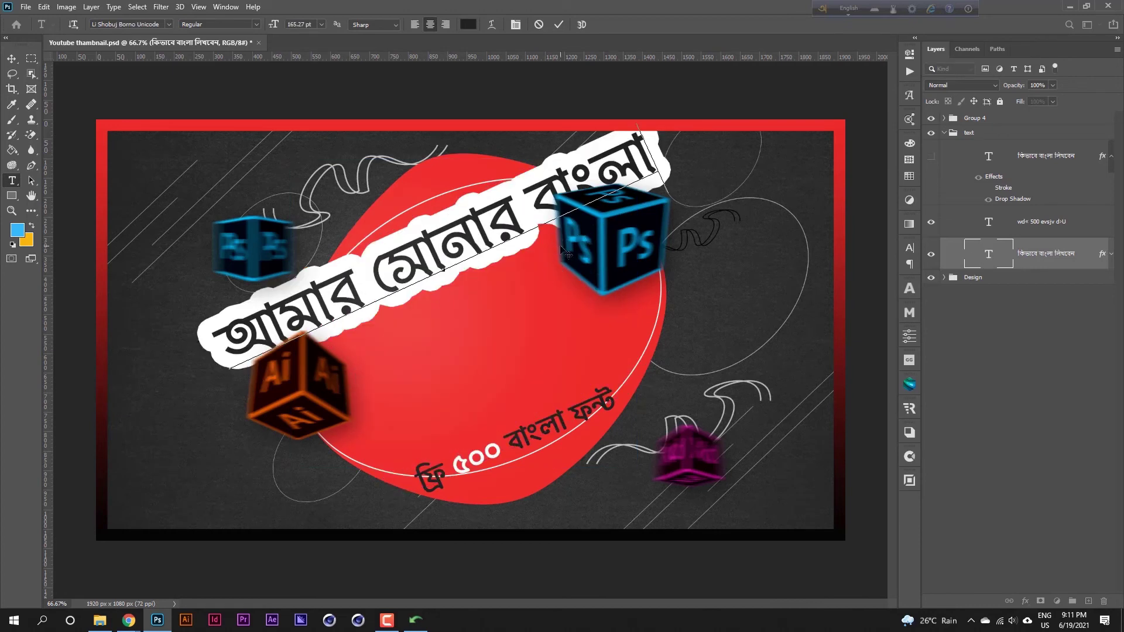
left_click(11, 59)
Replace the headline layer's text with the Bijoy-encoded version copied from the converter, "Avgvi †mvbvi evsjv".
left_click(415, 620)
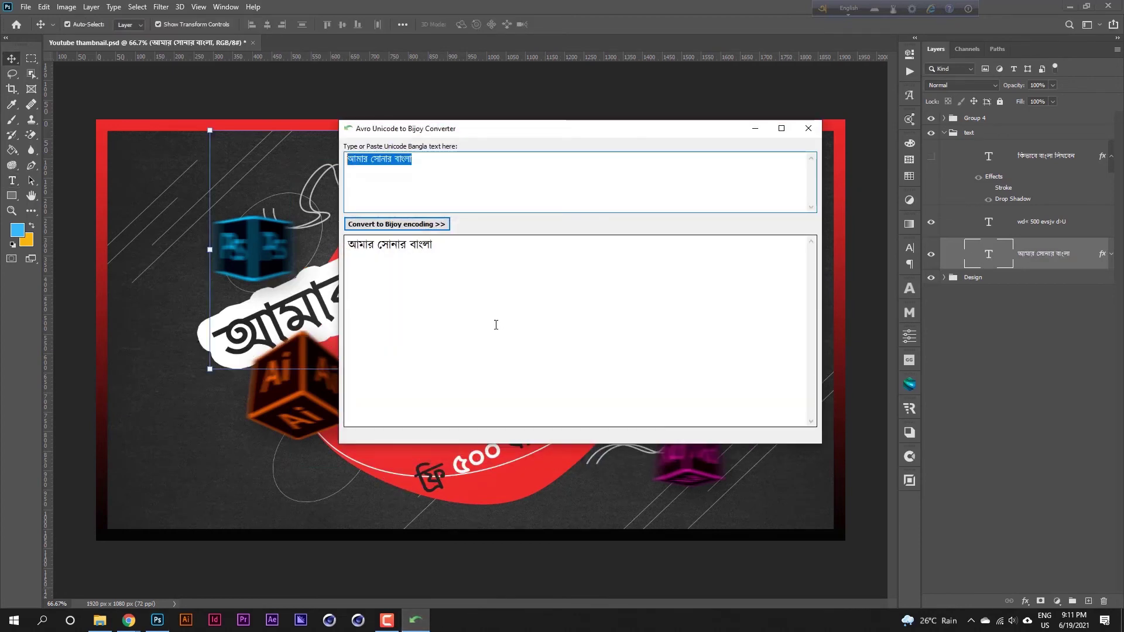
left_click(456, 247)
key("ctrl+a")
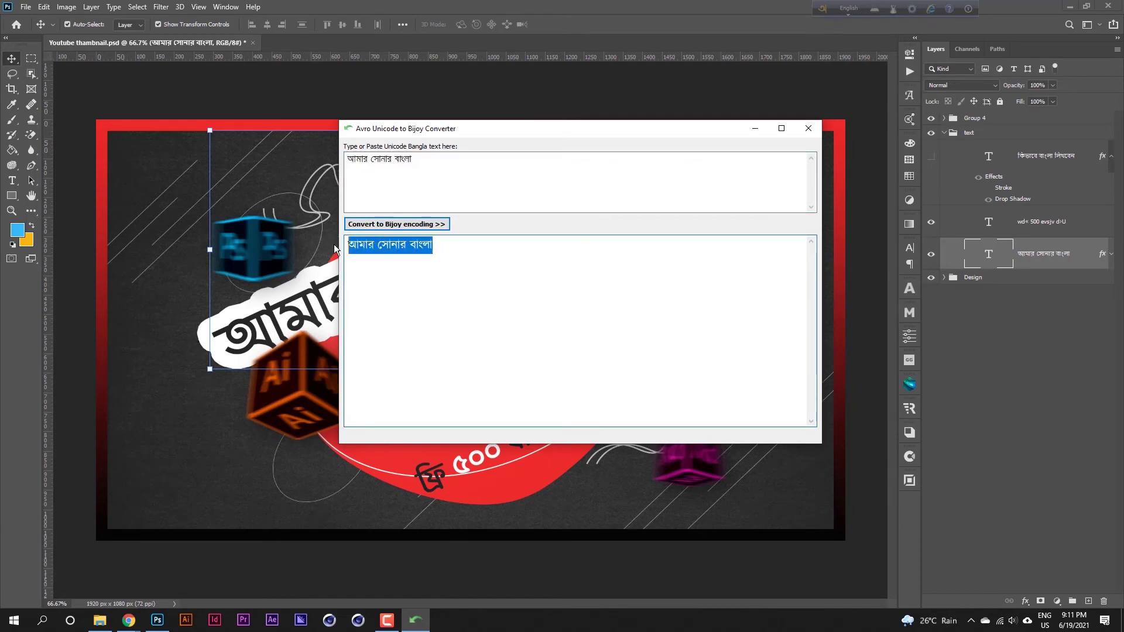
left_click(754, 128)
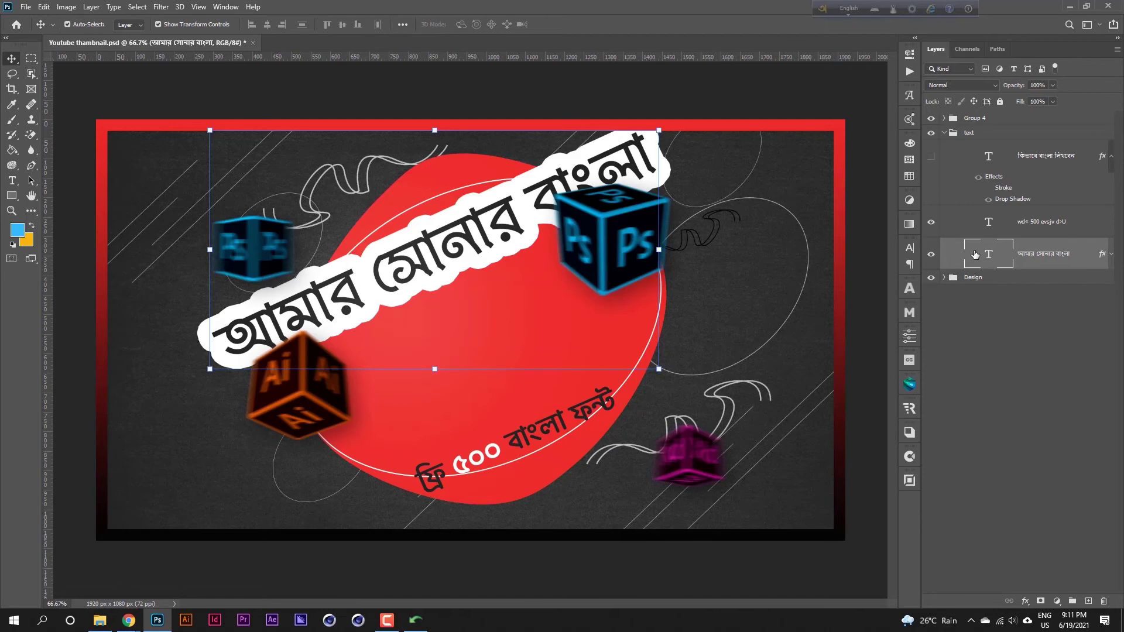
double_click(975, 255)
type("Avgvi tmvbvi evsjv")
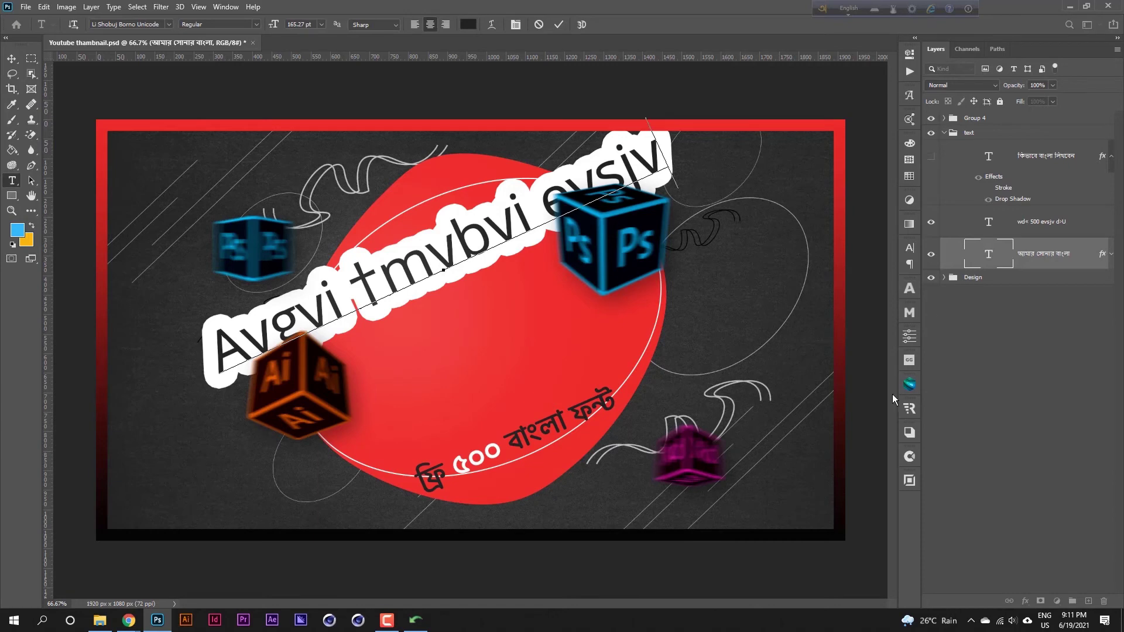
Review the converted Bijoy text in the Avro converter against its Unicode source, and minimize the converter window.
left_click(416, 619)
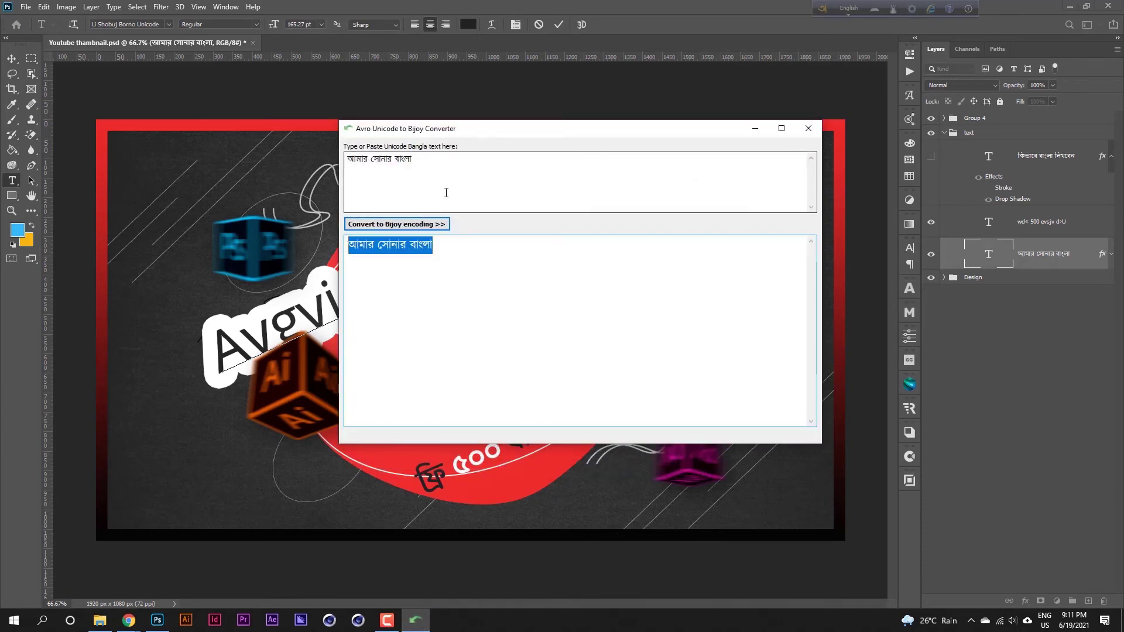
left_click(465, 248)
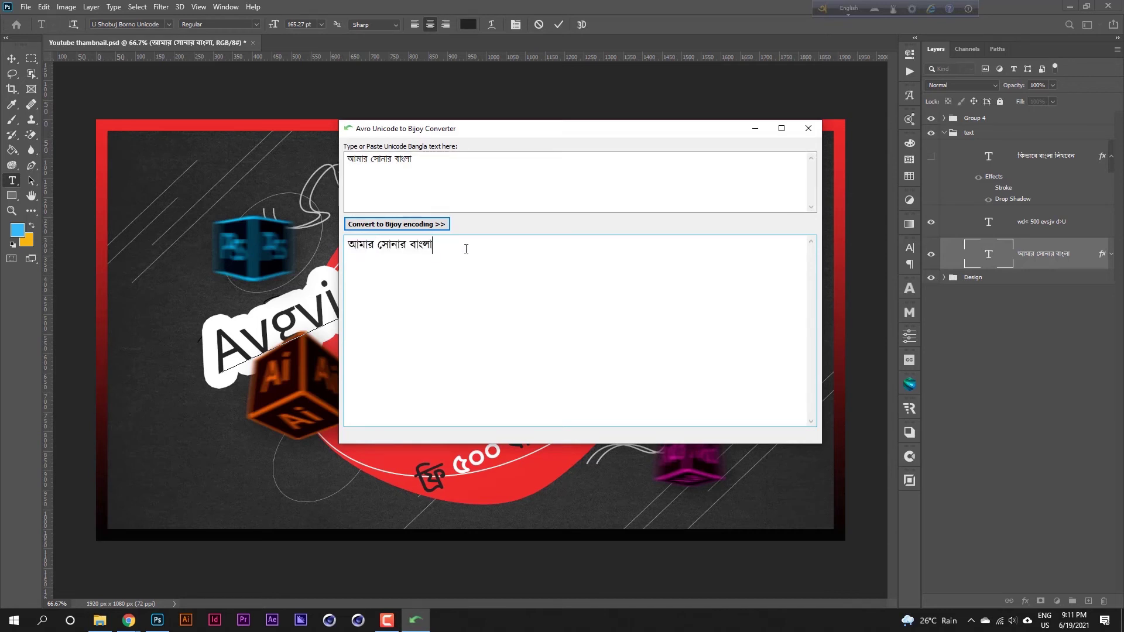
left_click(760, 128)
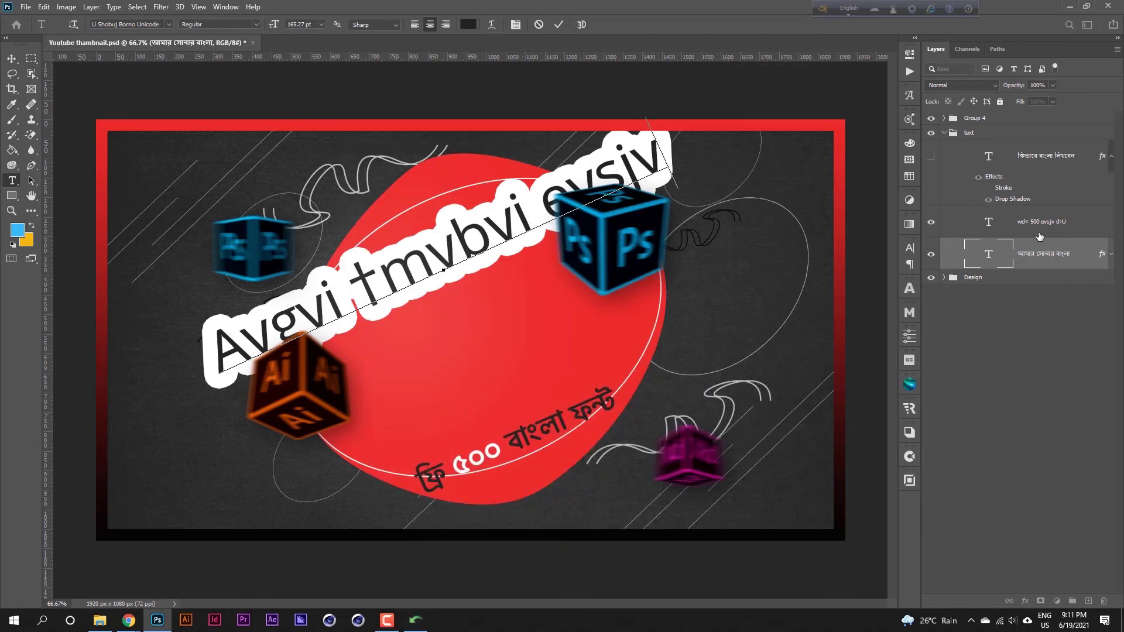
Replace the small lower caption layer's text with the Bijoy-encoded "Avgvi †mvbvi evsjv" copied from the converter, keeping the Tatsam Robi font.
left_click(1010, 240)
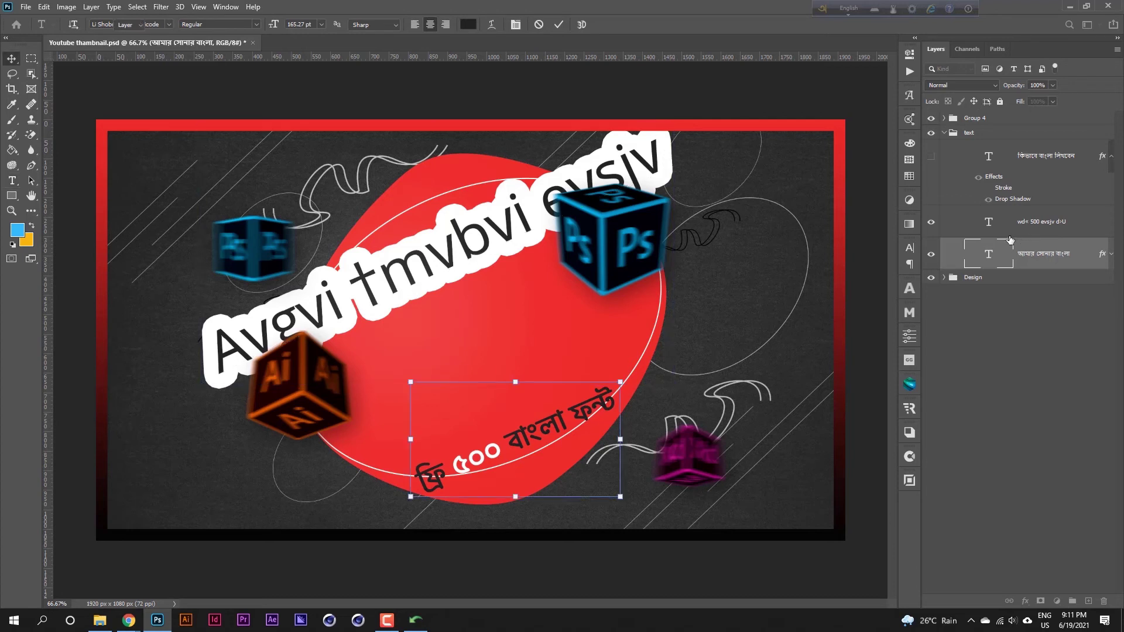
left_click(990, 227)
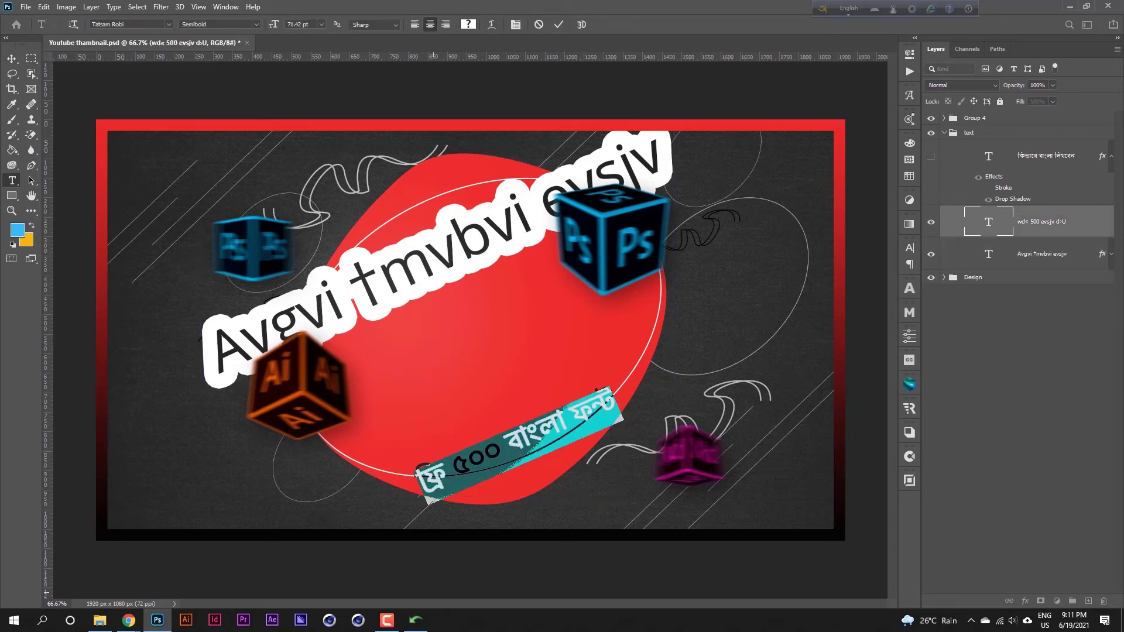
left_click(416, 619)
left_click_drag(467, 251, 346, 246)
key("ctrl+c")
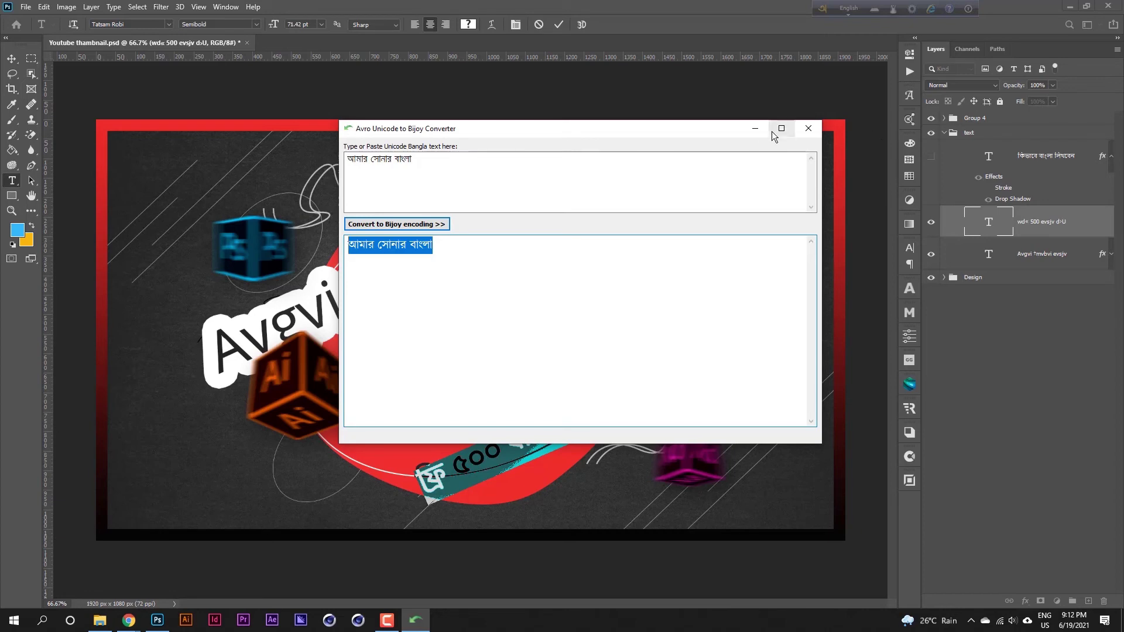
left_click(755, 130)
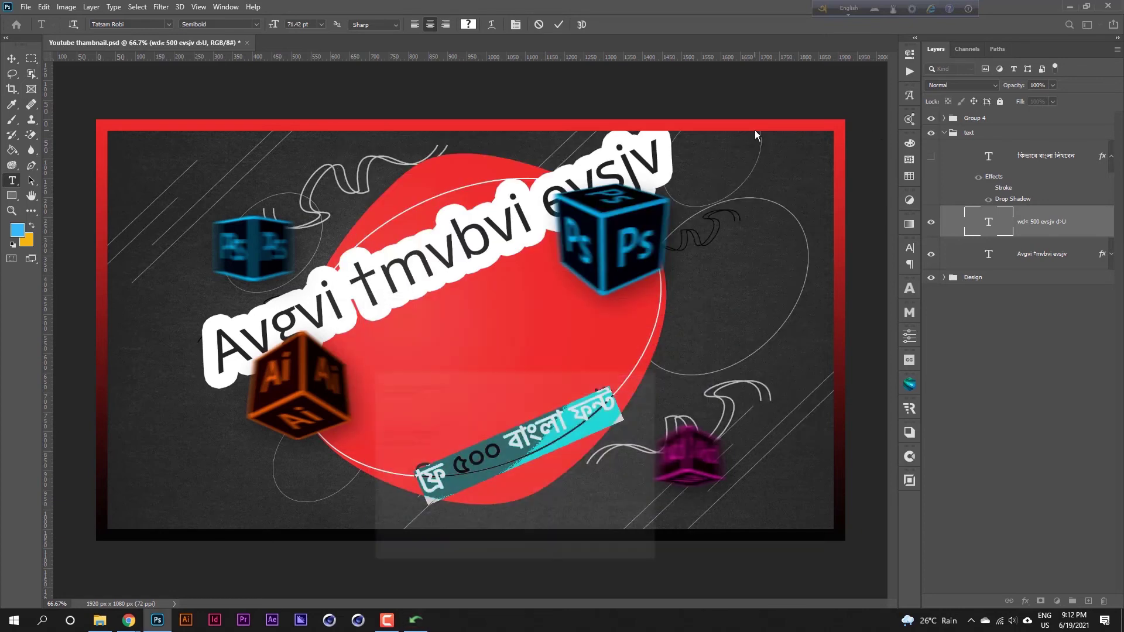
left_click(981, 227)
double_click(982, 227)
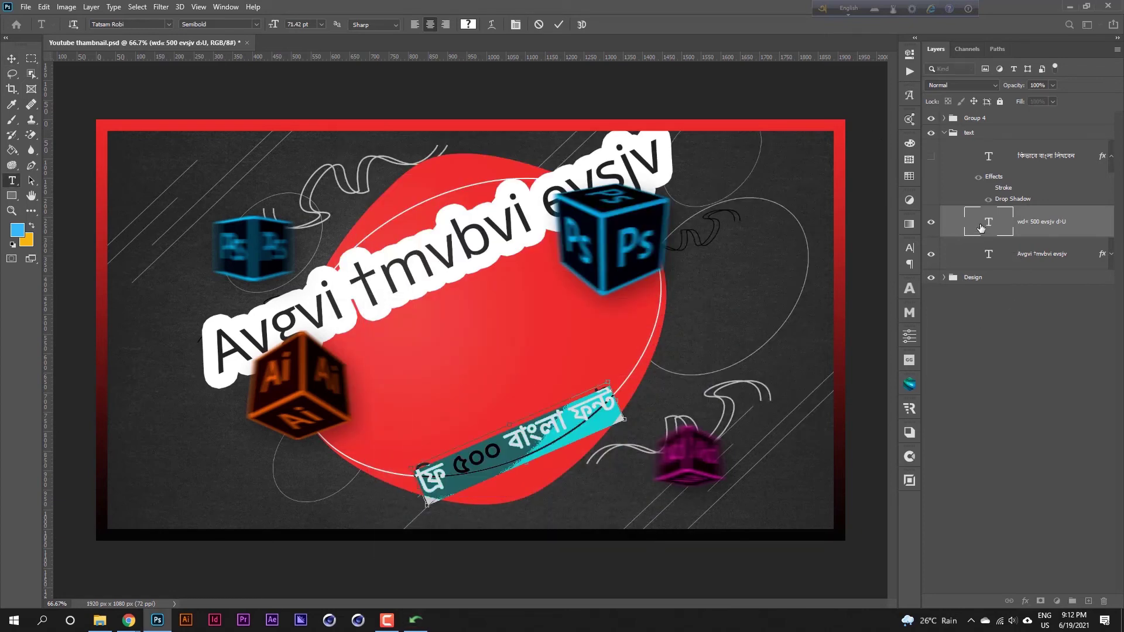
key("ctrl+v")
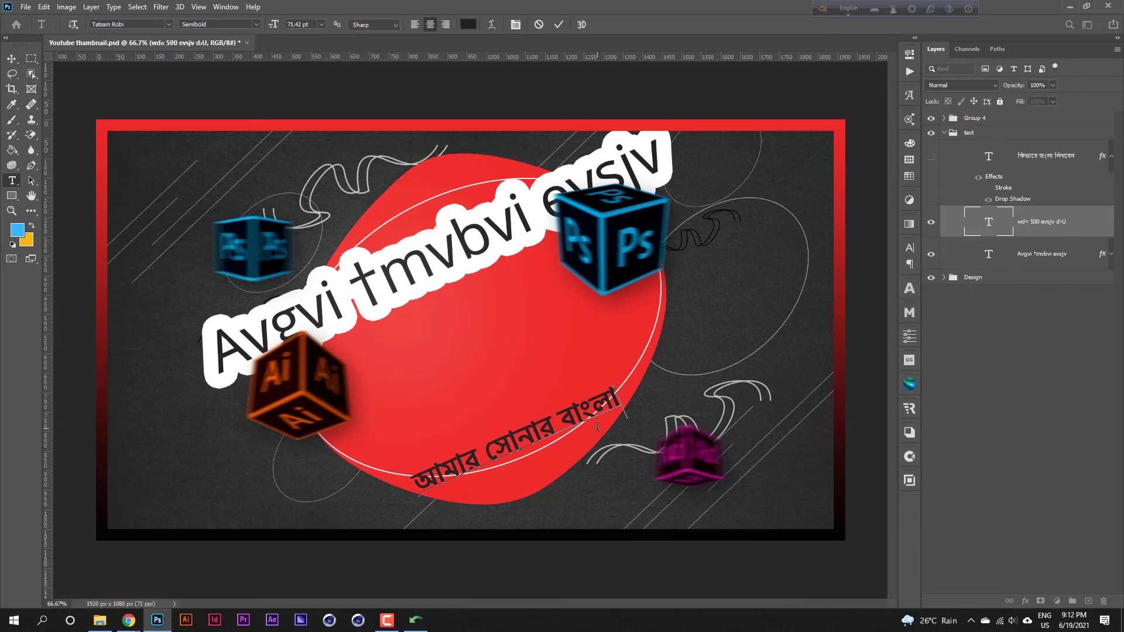
Replace the lower caption layer's text with the Unicode source "আমার সোনার বাংলা" copied from the converter.
left_click(415, 620)
left_click(425, 164)
key("ctrl+a")
key("ctrl+c")
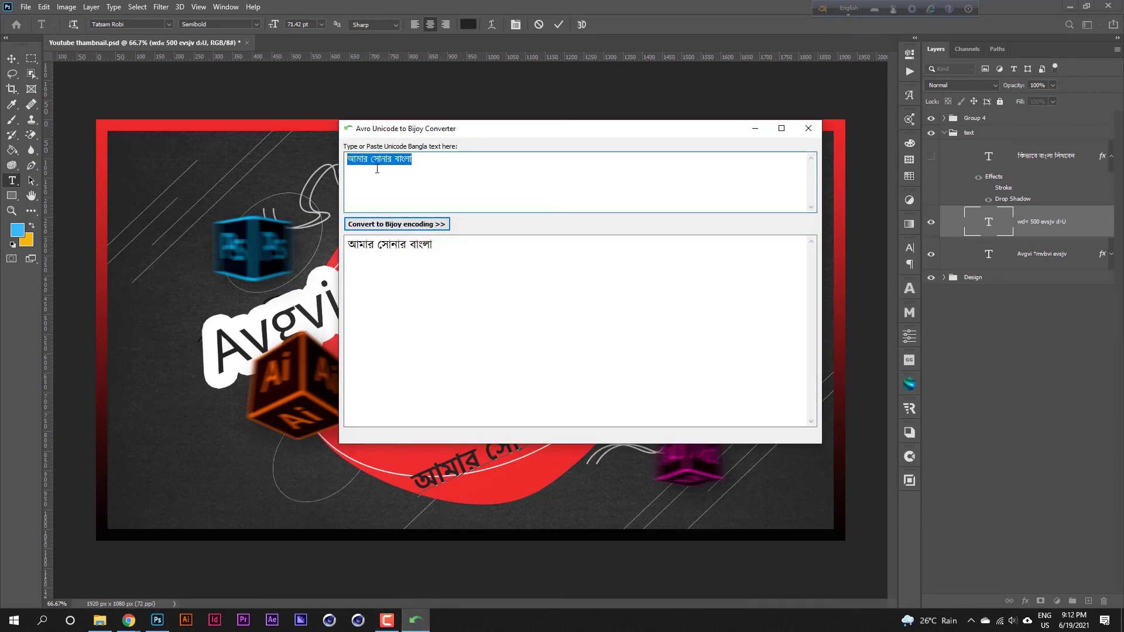
left_click(755, 128)
double_click(1005, 228)
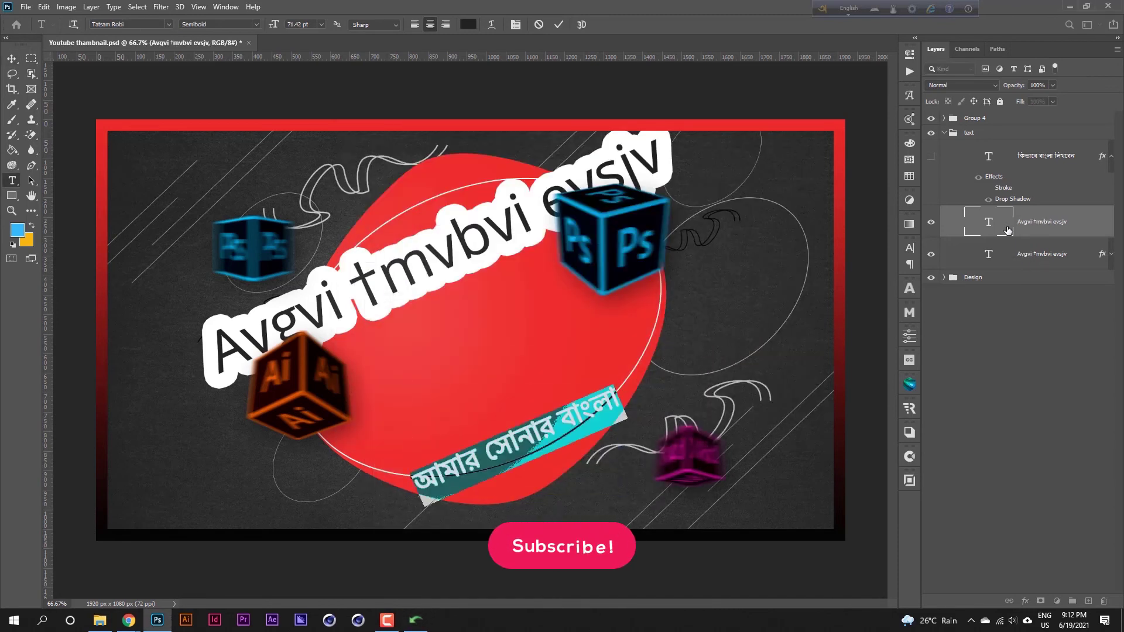
key("ctrl+v")
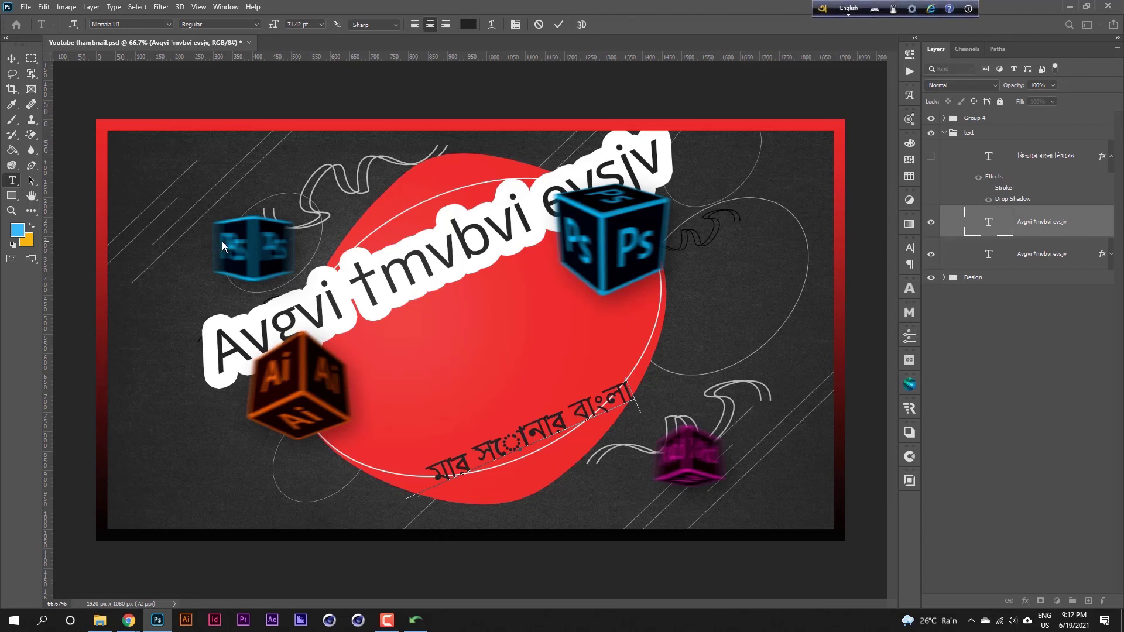
Bring the Avro Unicode to Bijoy Converter window back up.
left_click(417, 621)
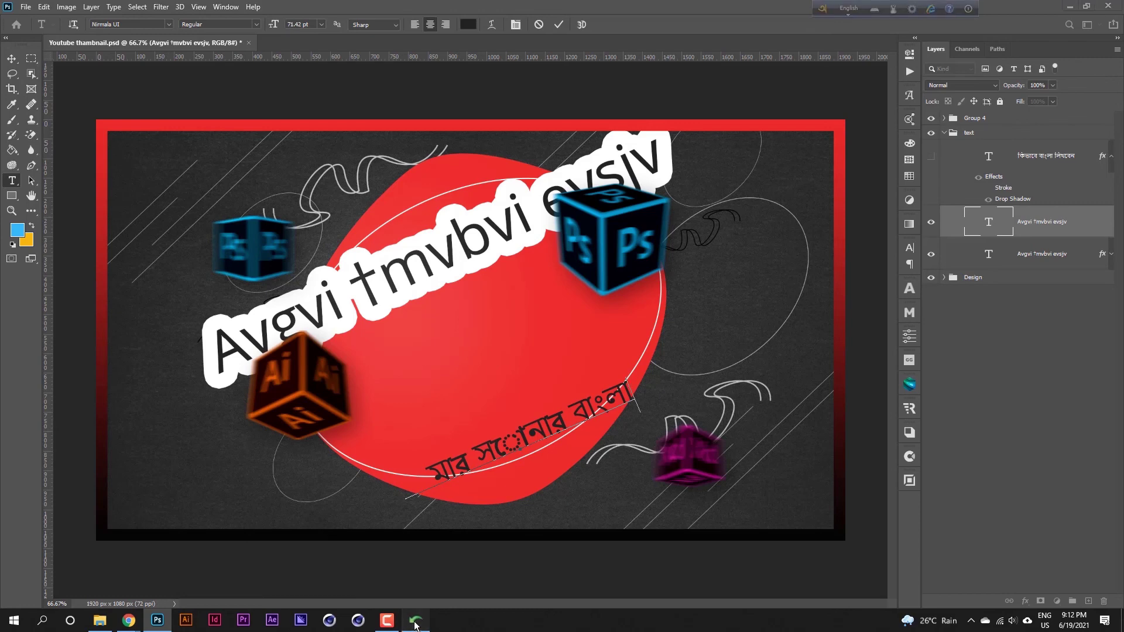